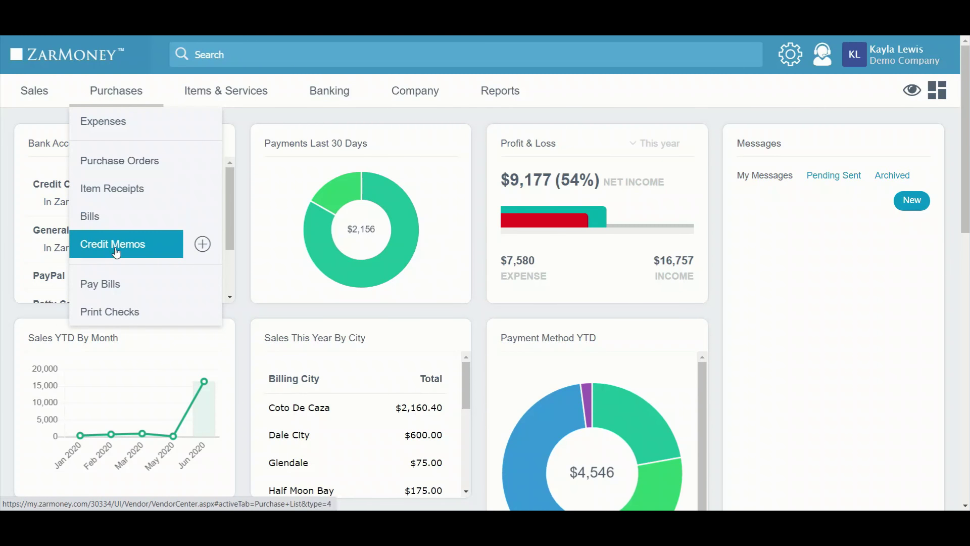
Start a new credit memo dated 06/29/2020 for vendor Card Stock Supply with credit memo number 008
click(201, 245)
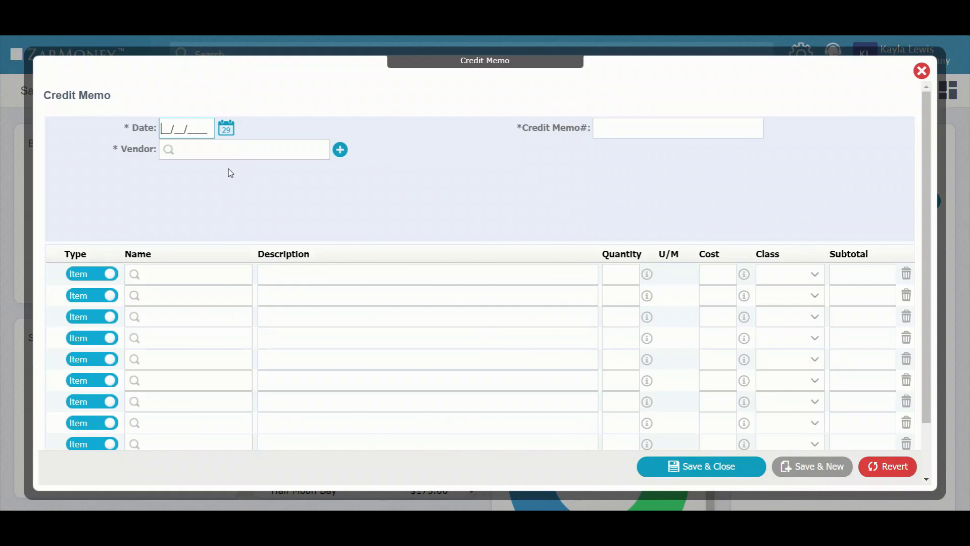
click(230, 129)
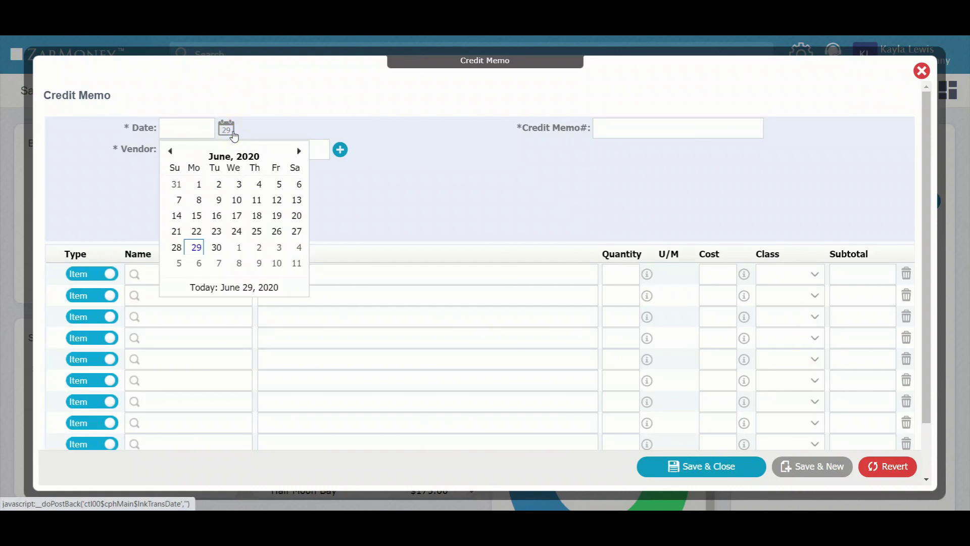
click(197, 248)
click(283, 154)
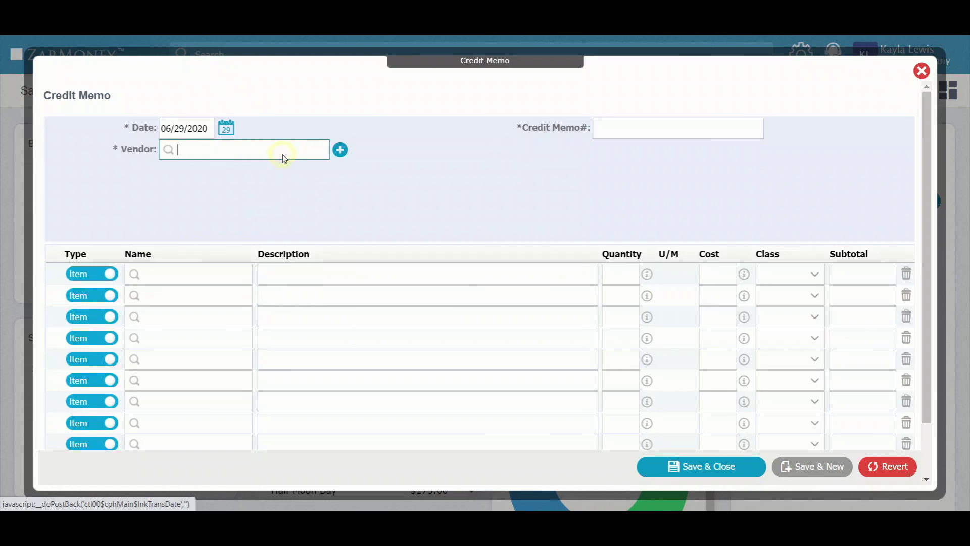
text(card)
click(264, 189)
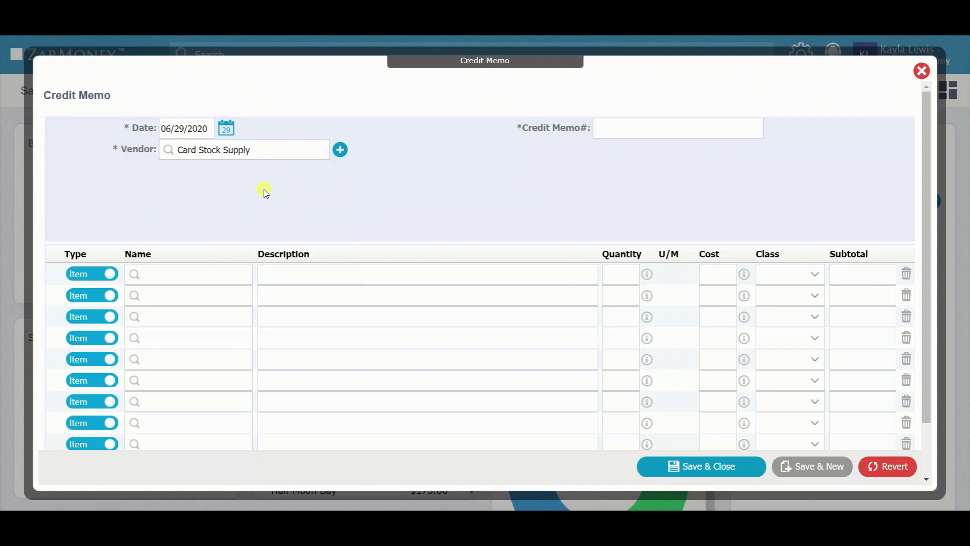
text(008)
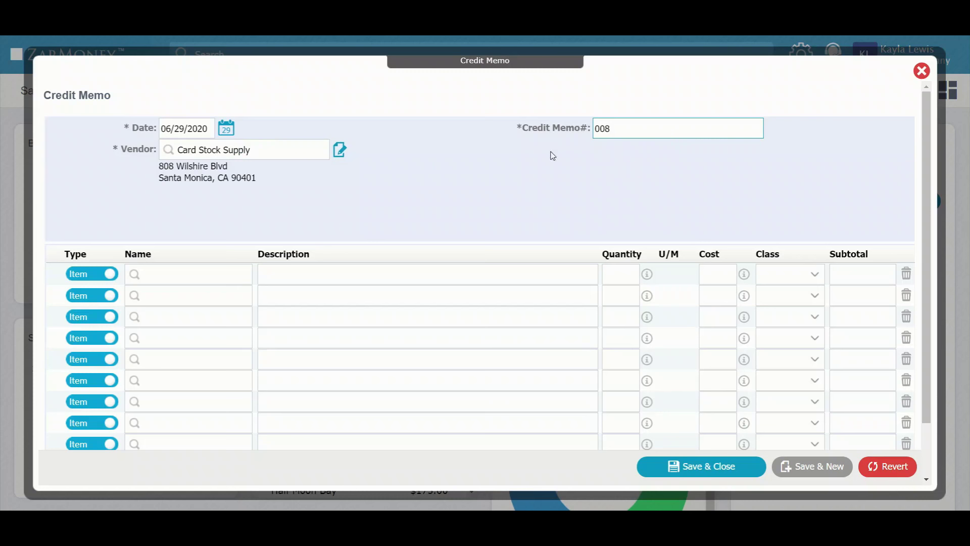
Add Glossy Paper (001) with quantity 2 as the first line item, and save and close the credit memo
click(217, 274)
text(Glo)
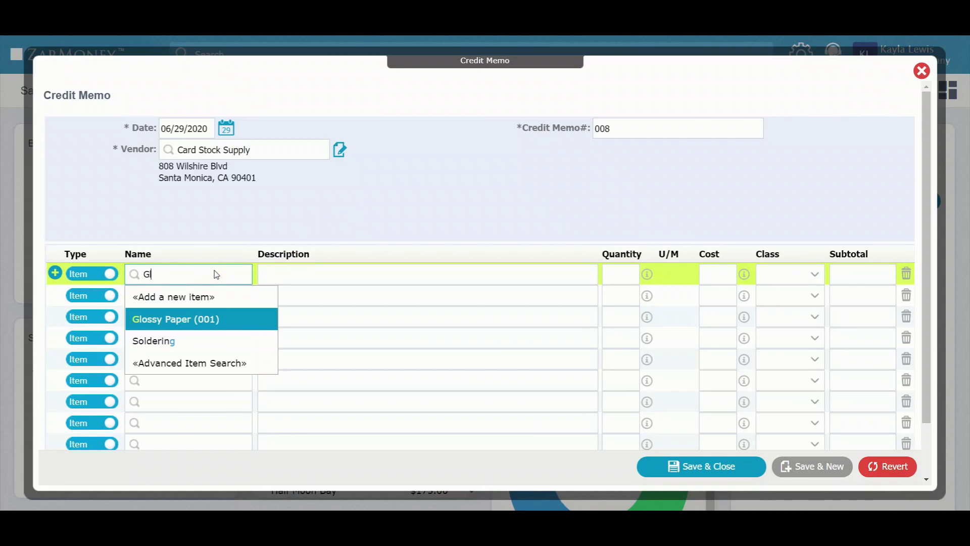
click(215, 320)
click(612, 274)
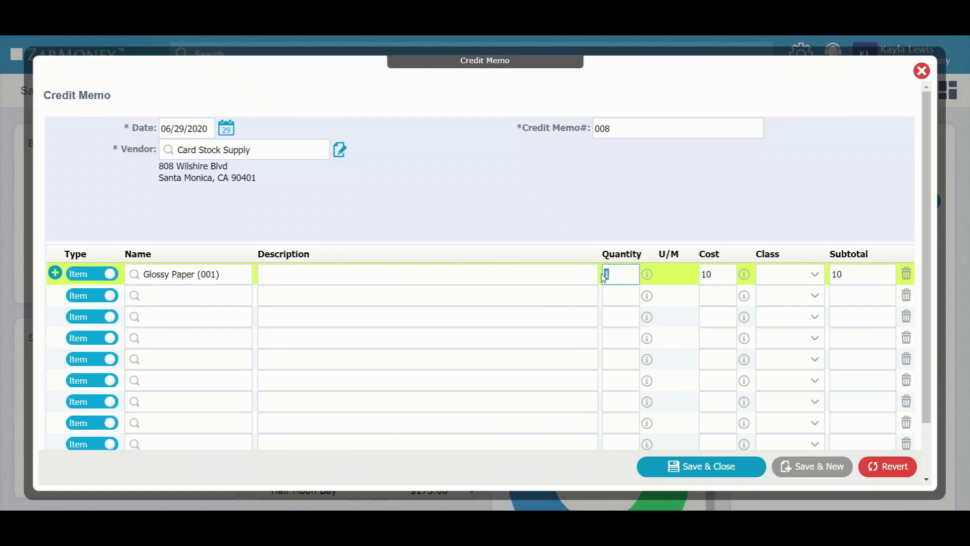
text(2)
click(679, 221)
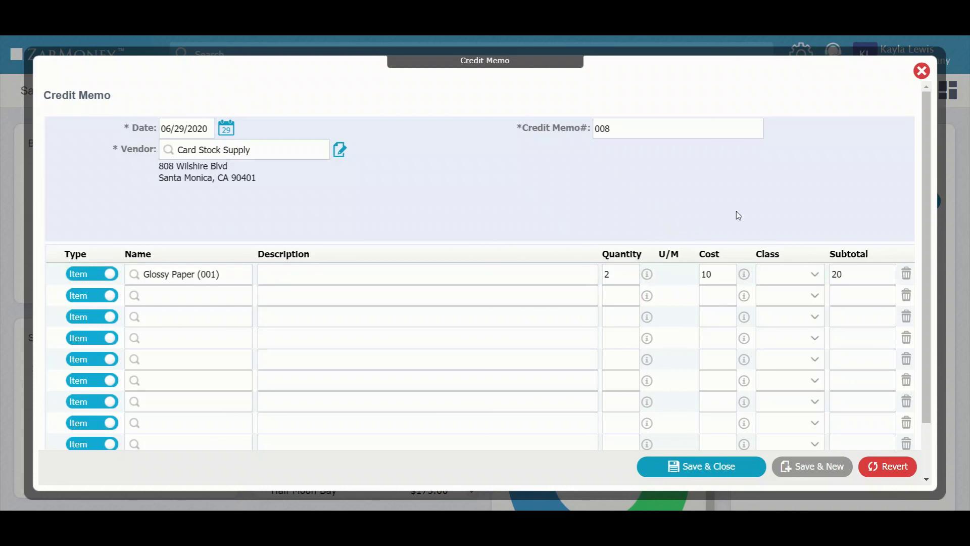
click(689, 472)
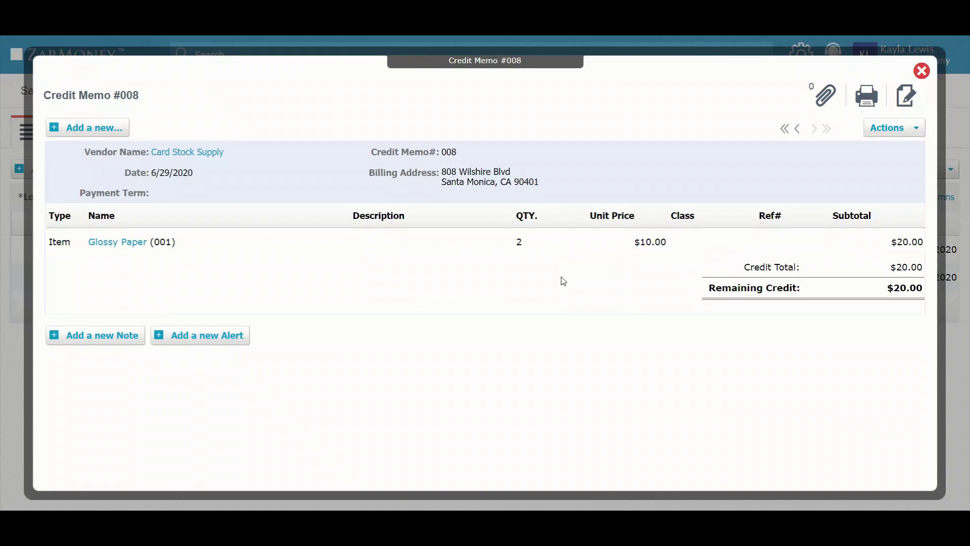
Receive a vendor refund for credit memo 008 with reference number 1532, and save it
click(883, 130)
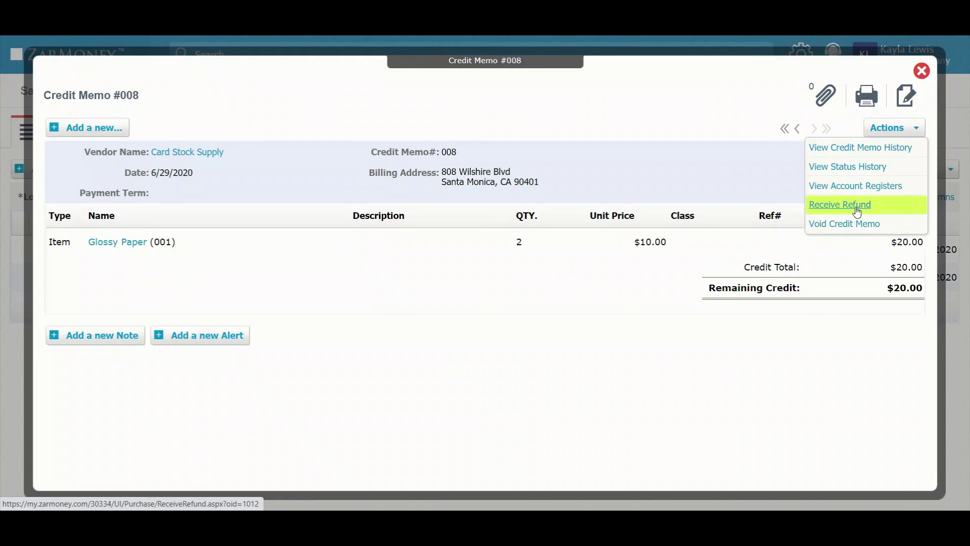
click(858, 212)
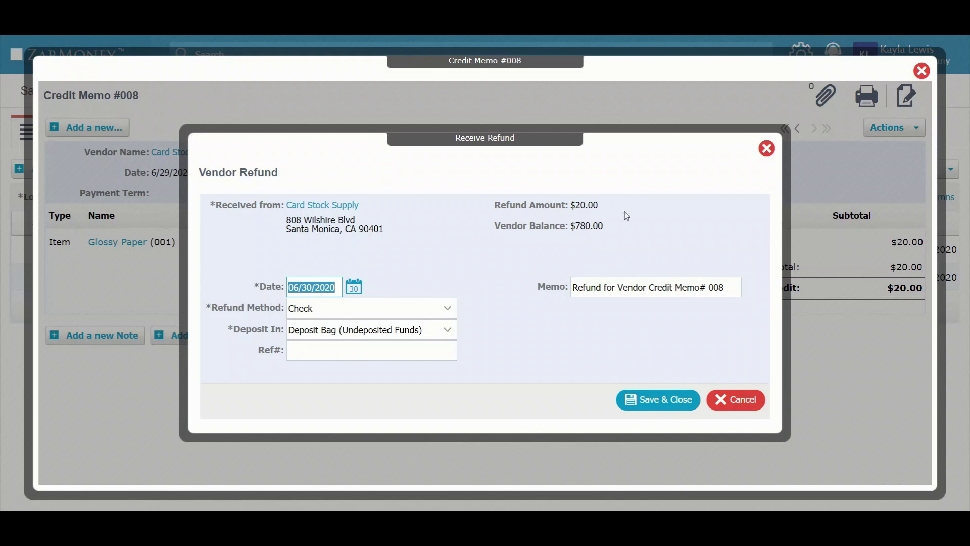
click(438, 356)
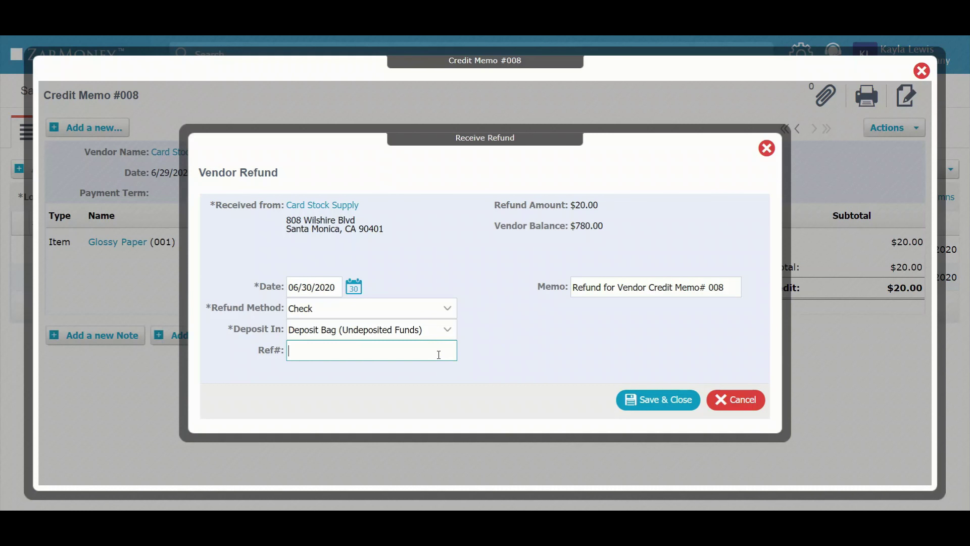
text(1532)
click(671, 404)
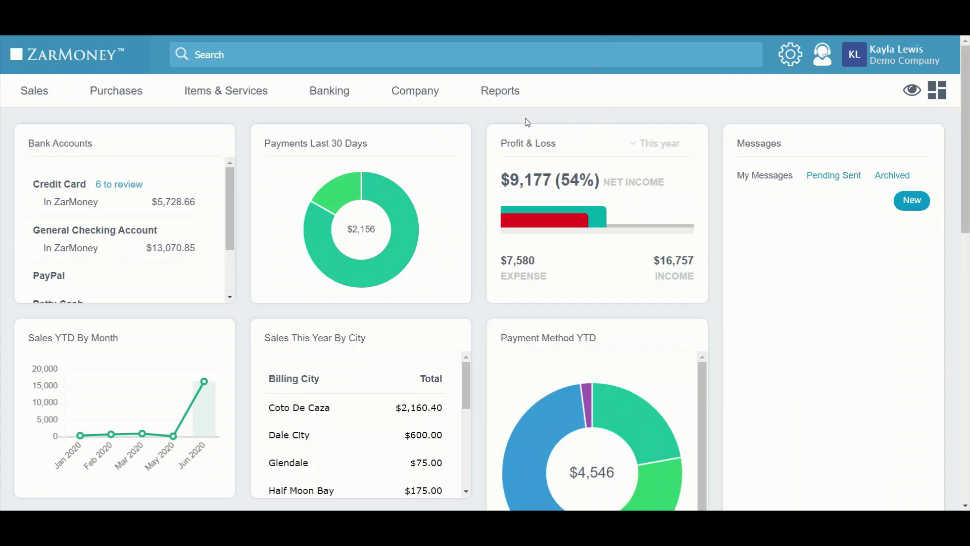
Go to the purchase list and start a new credit memo from there
mouse_move(117, 93)
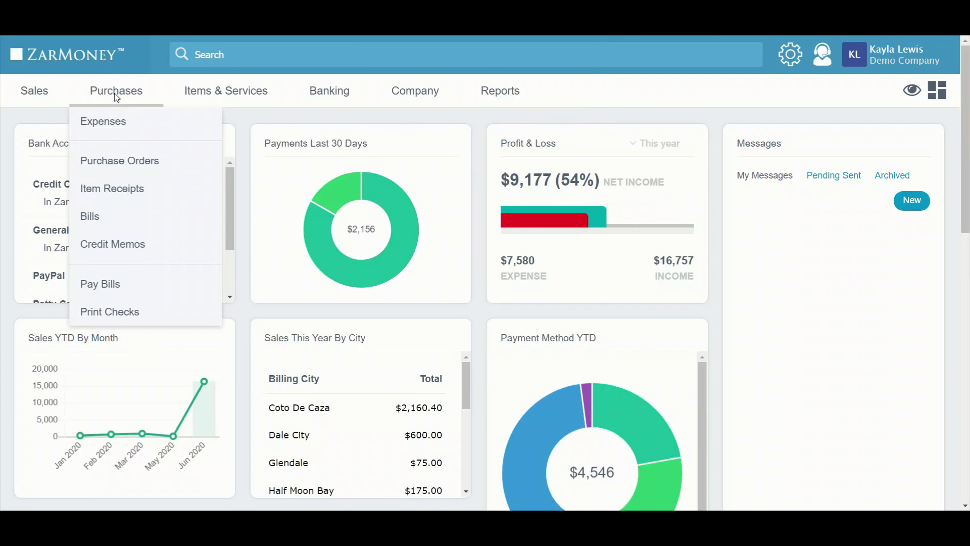
click(116, 120)
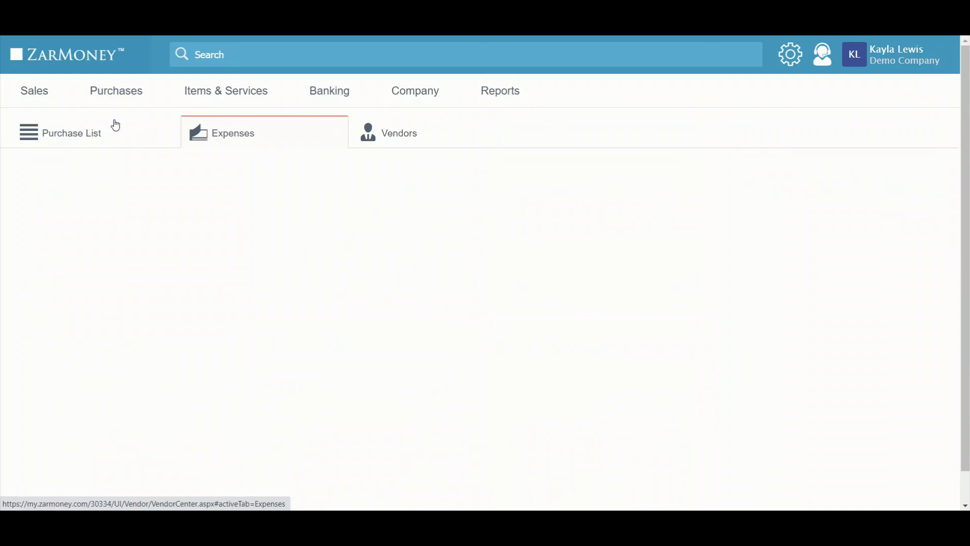
click(97, 134)
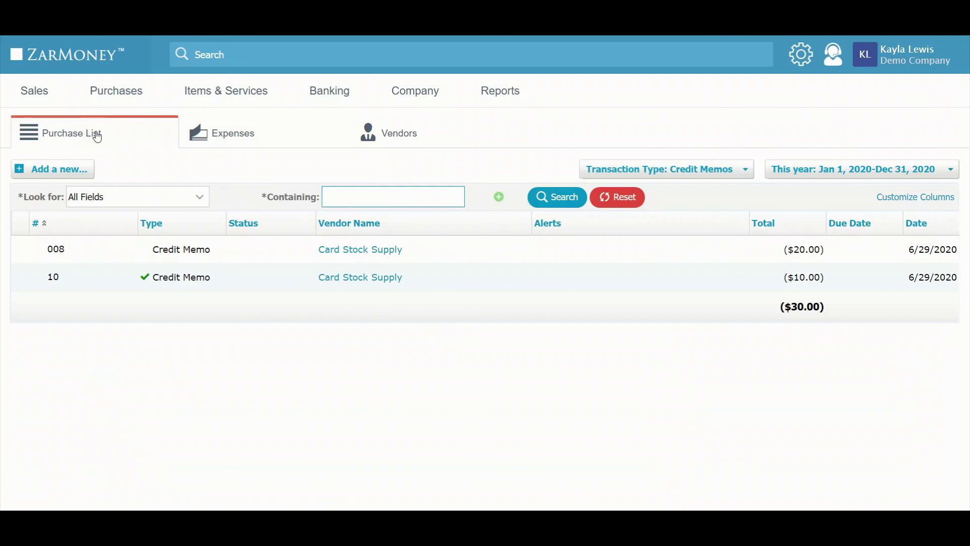
click(79, 167)
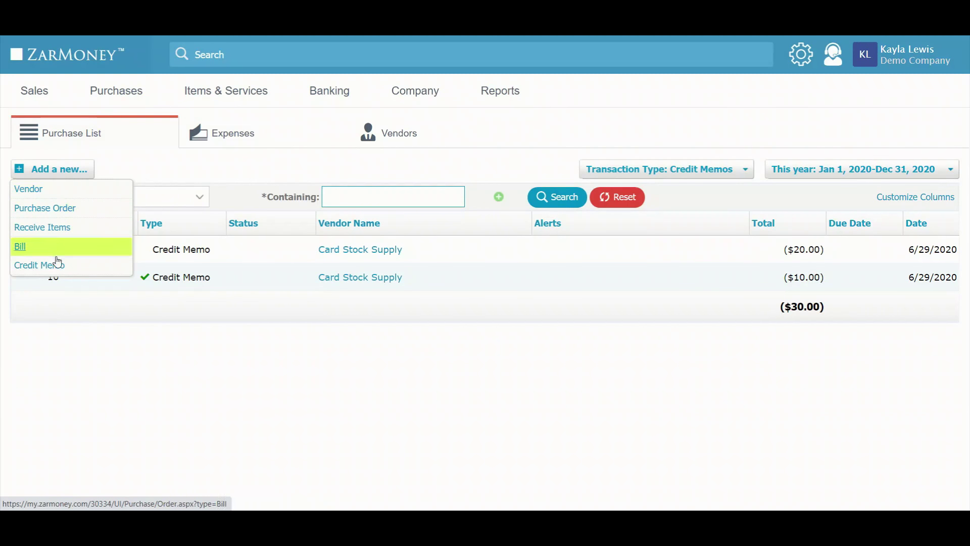
click(78, 270)
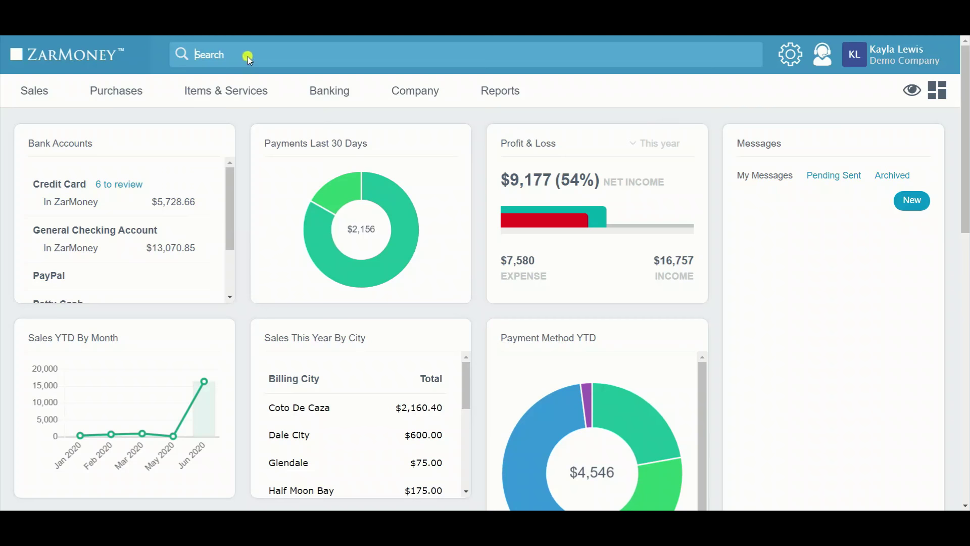
Search for "card" across the company records and open the vendor Card Stock Supply
click(248, 57)
text(card)
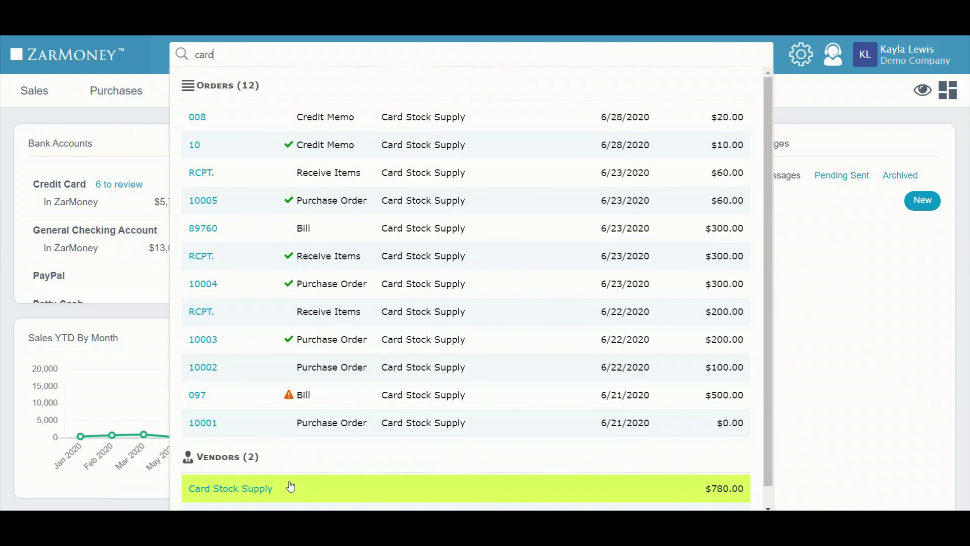
click(290, 487)
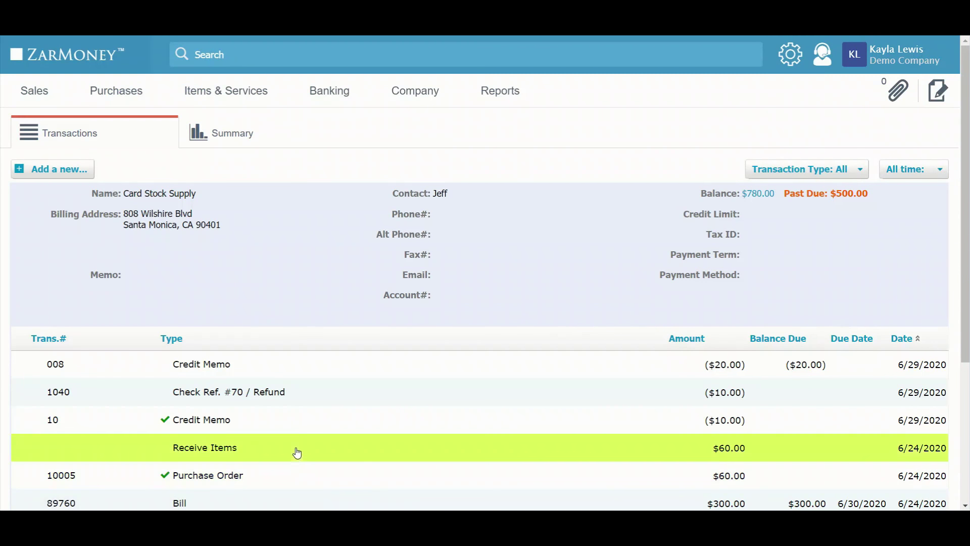
Start a blank credit memo from the Card Stock Supply vendor page and close it without saving
click(86, 170)
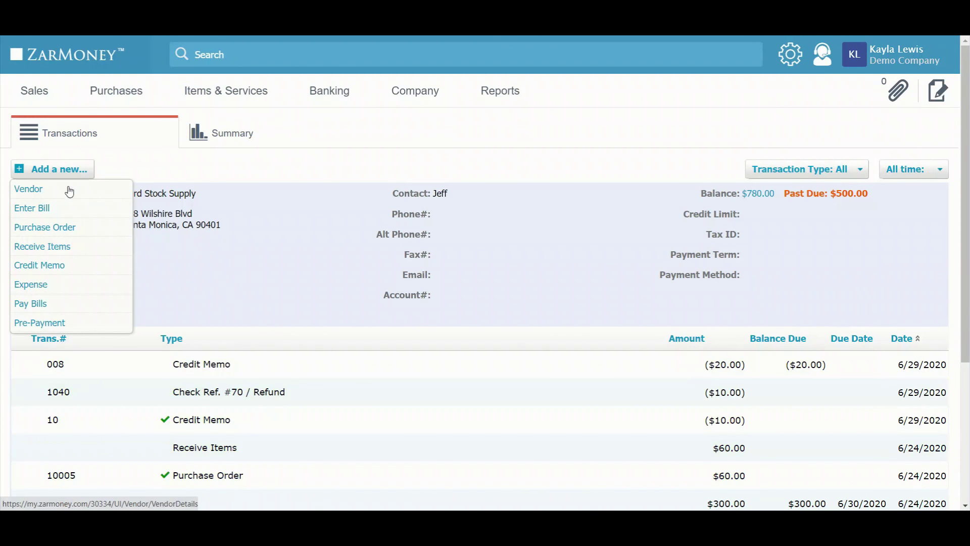
click(111, 275)
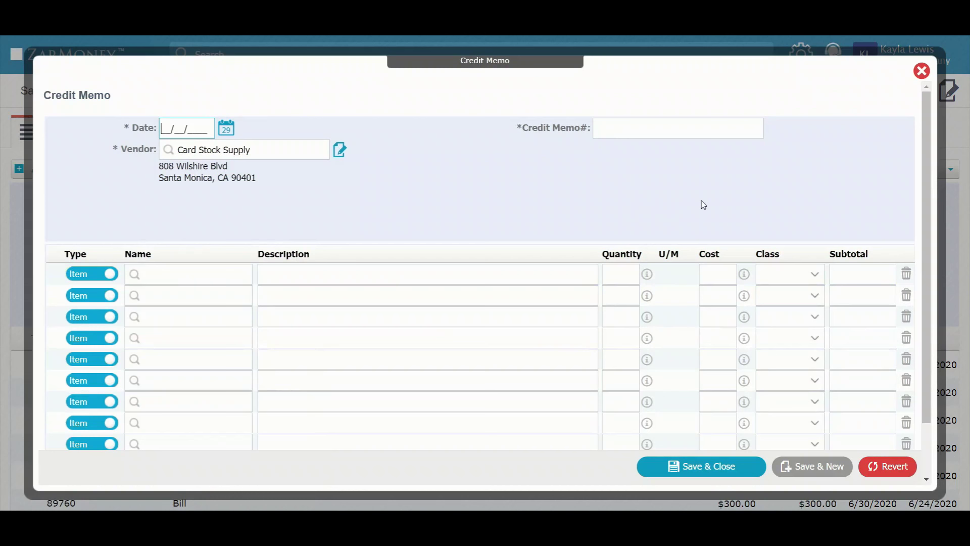
click(921, 75)
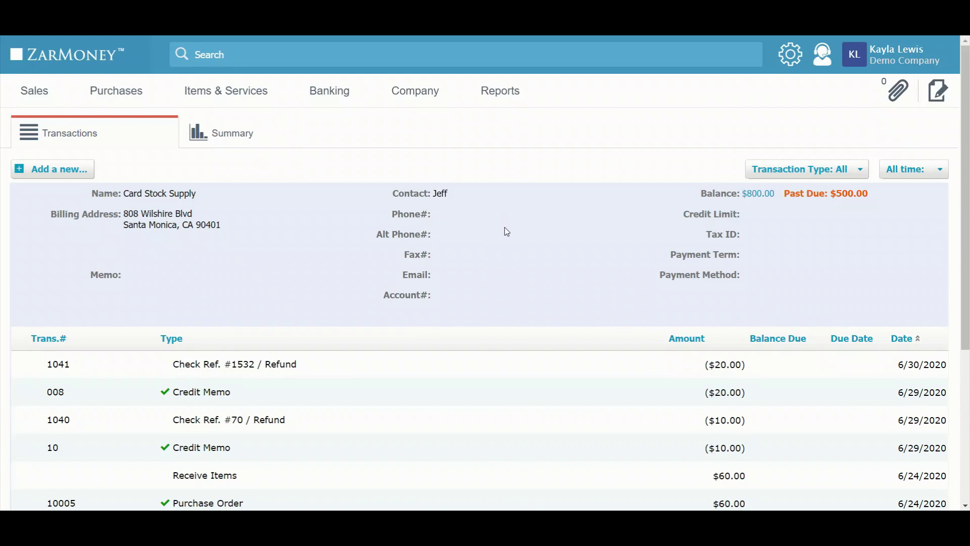
Open bill 89760 from the vendor's transactions and create a credit memo from it
scroll(498, 262, down, 2)
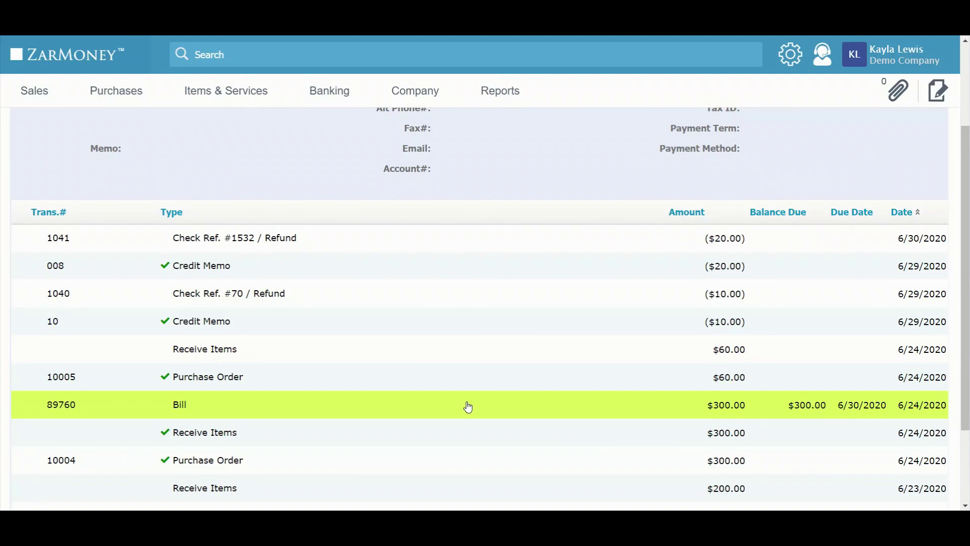
click(468, 406)
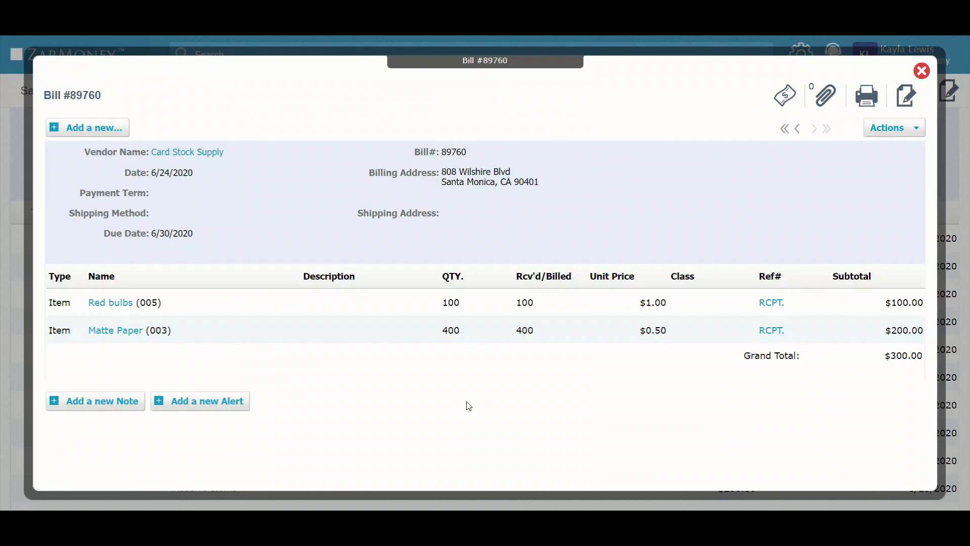
click(908, 135)
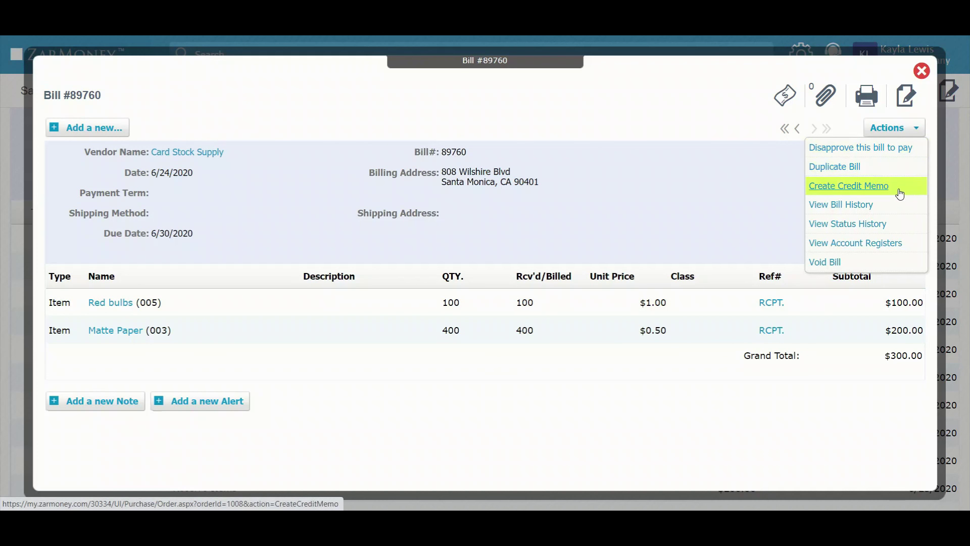
click(900, 193)
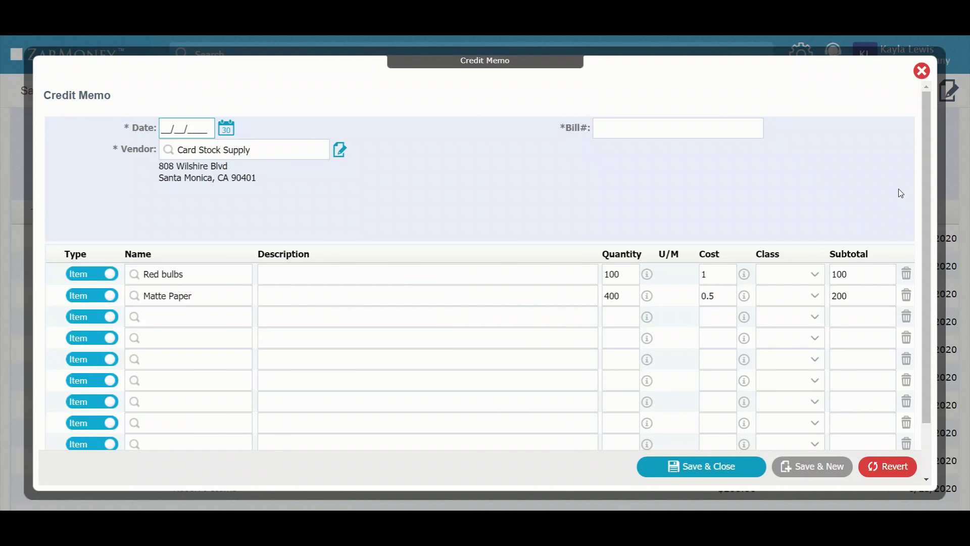
Date the credit memo 06/30/2020, enter 1087 as its number, save it and close its detail view
click(226, 128)
click(216, 247)
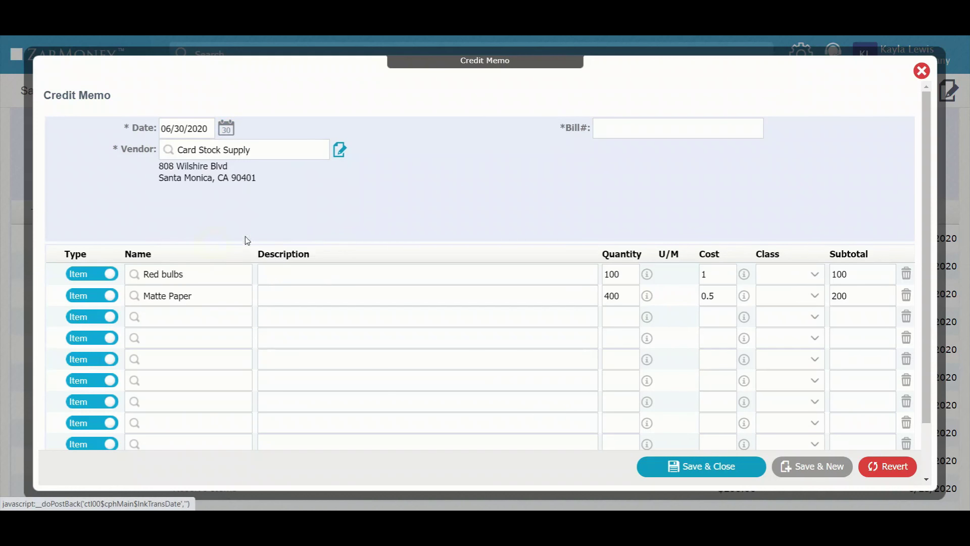
click(641, 121)
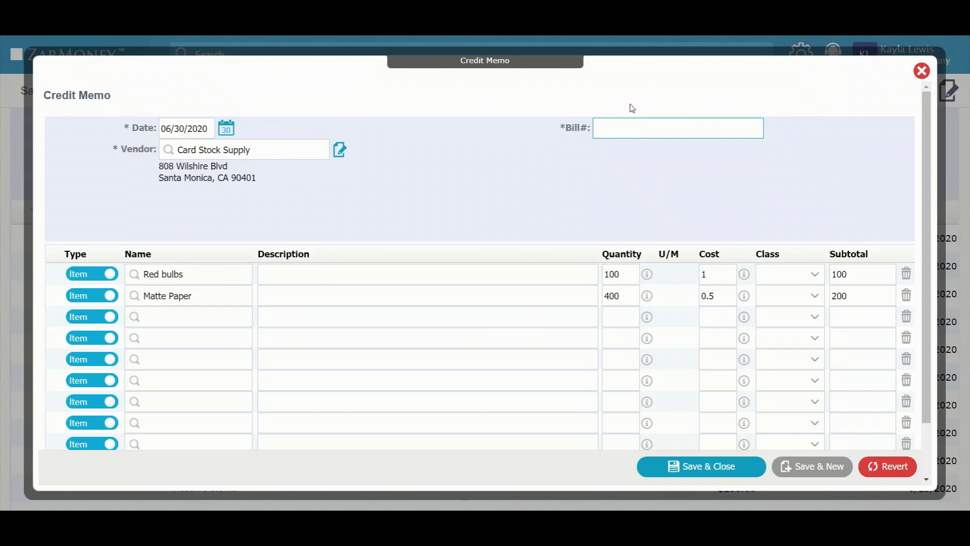
text(1087)
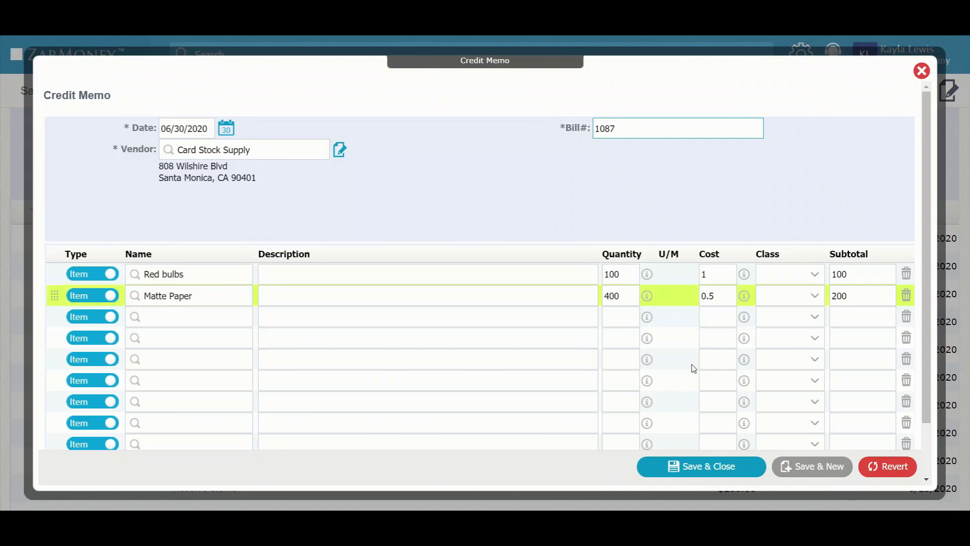
click(693, 478)
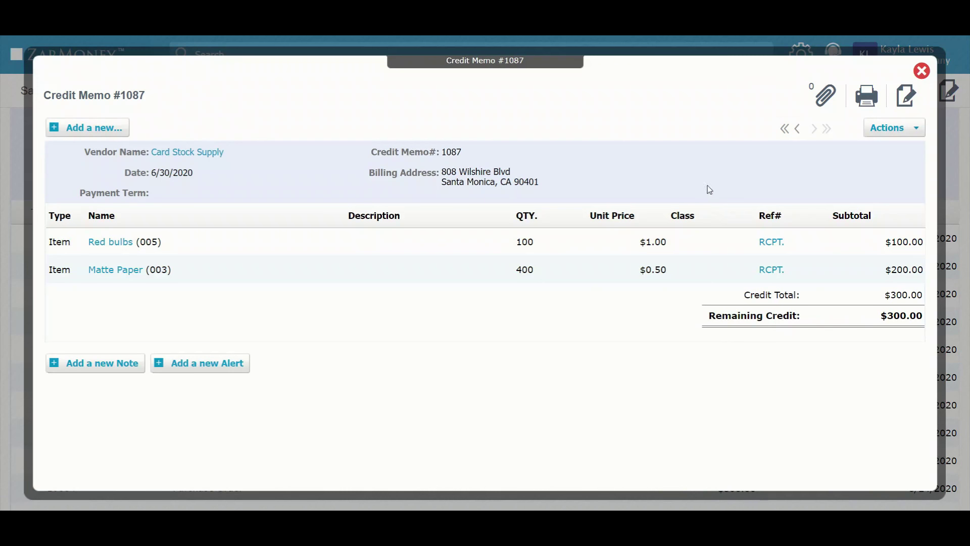
click(922, 73)
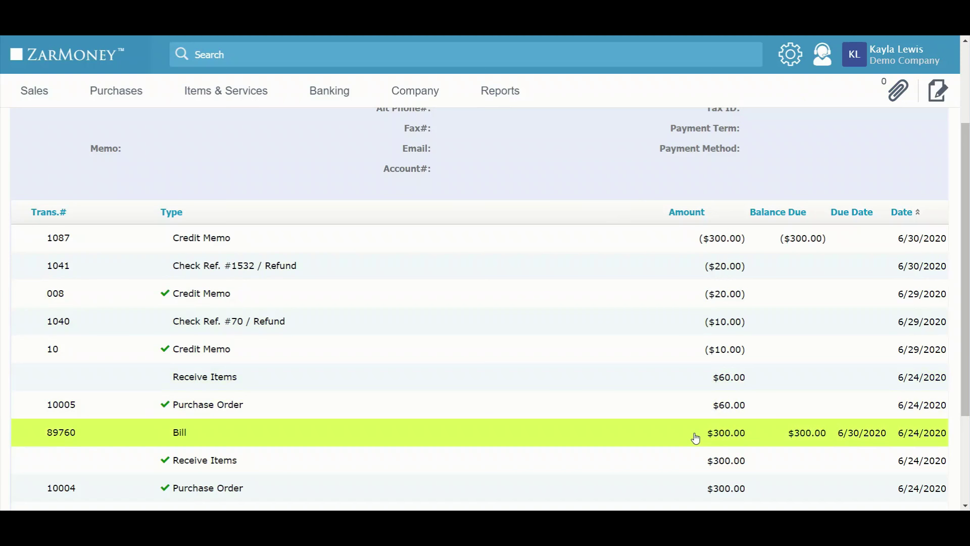
Open bill 89760 again and bring it up for payment, keeping it selected among the bills to pay
click(695, 435)
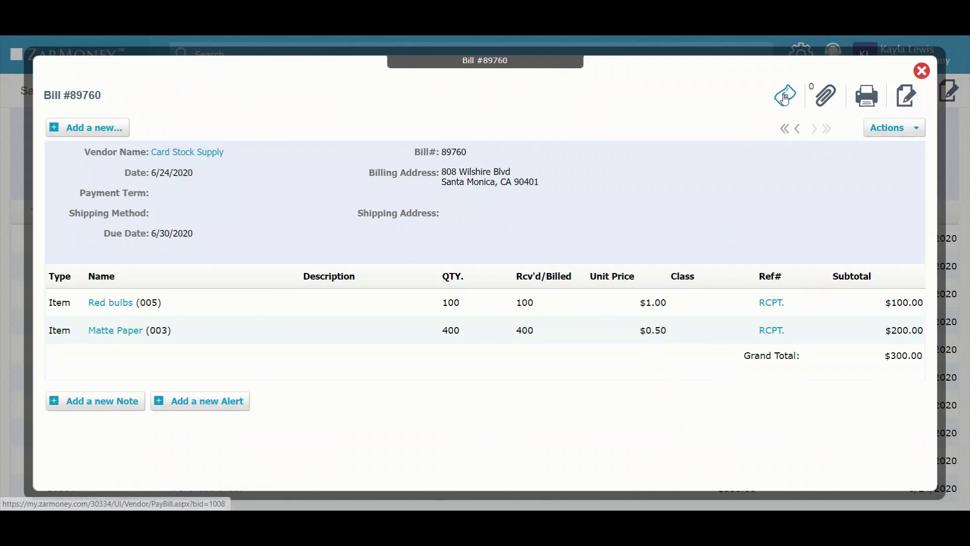
click(785, 97)
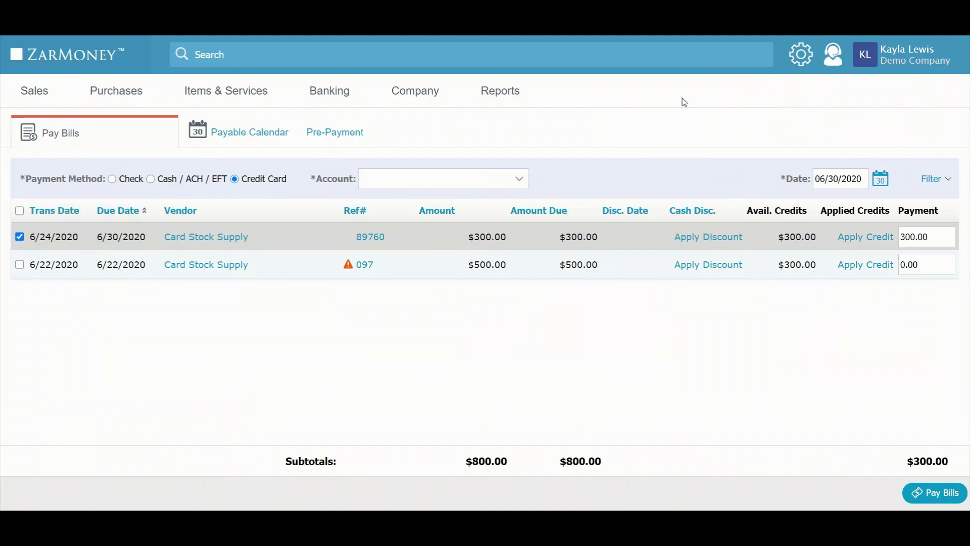
click(21, 239)
click(21, 239)
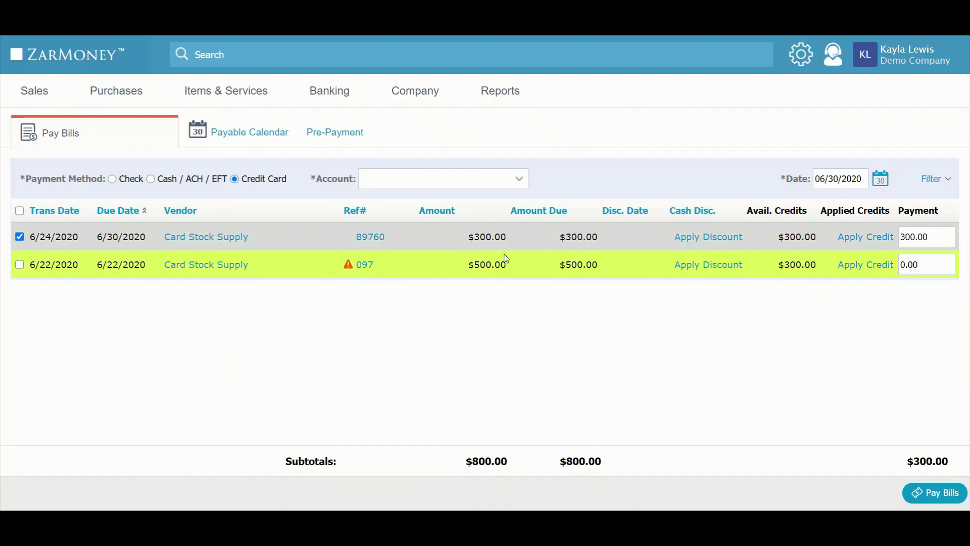
Apply the full $300.00 of credit memo 1087 to bill 89760
click(872, 243)
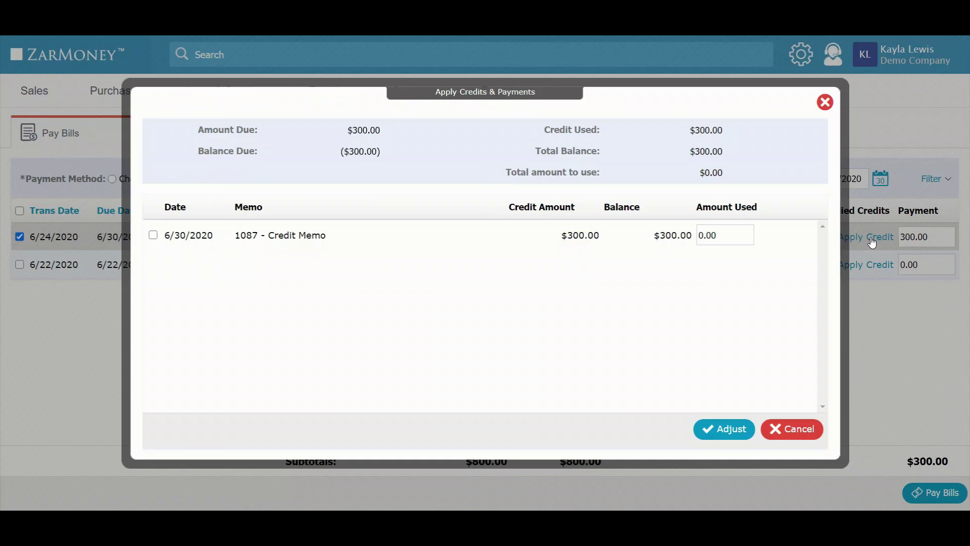
click(154, 235)
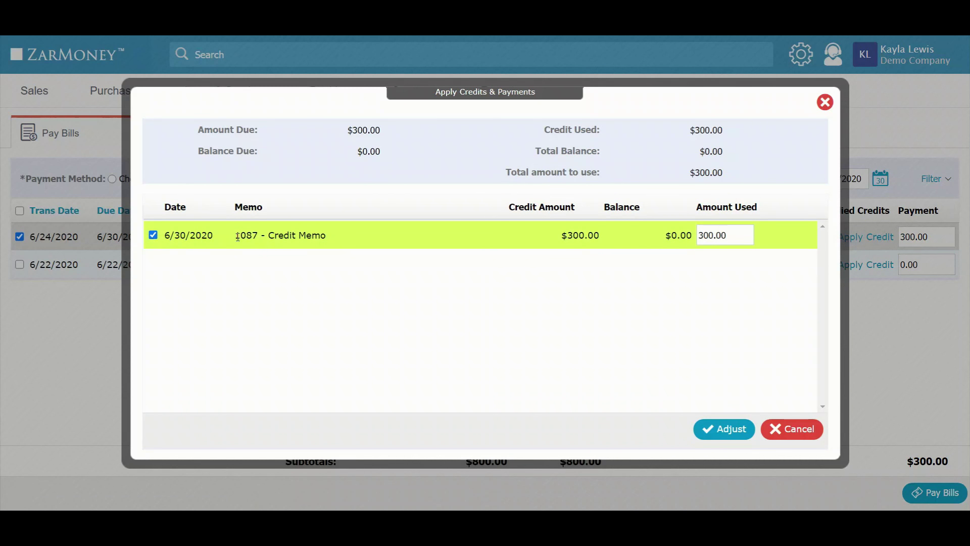
click(738, 432)
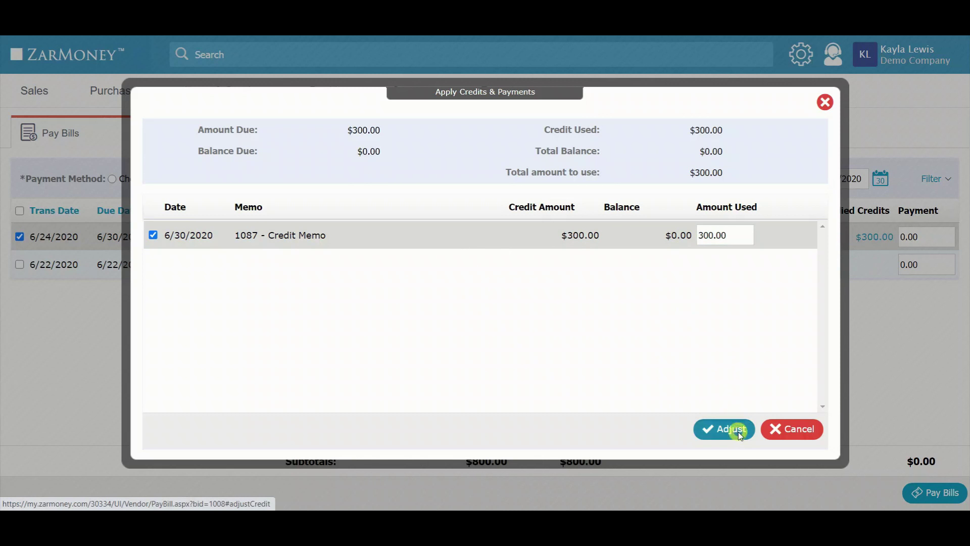
Pay bill 89760 with the General Checking Account as payment account, finish the payment and return to the home dashboard
click(526, 183)
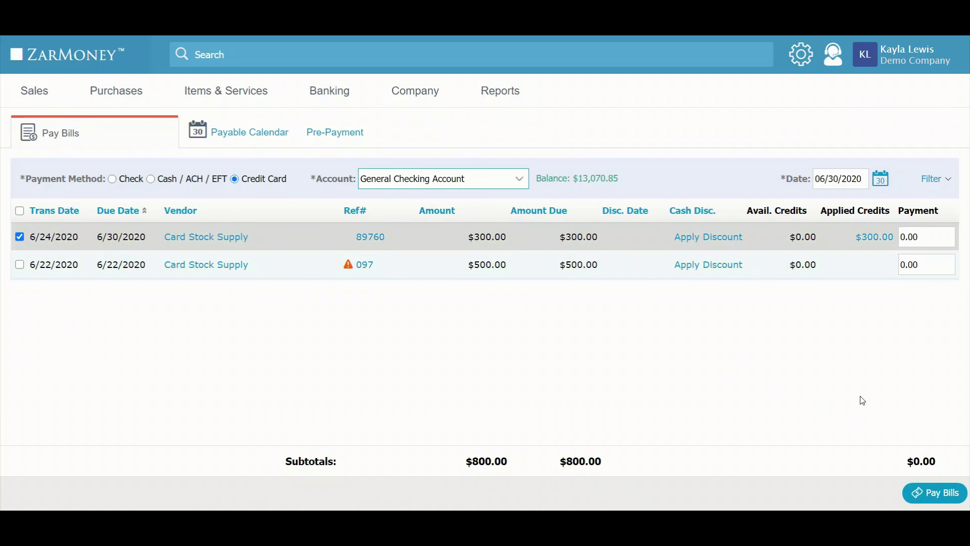
click(953, 497)
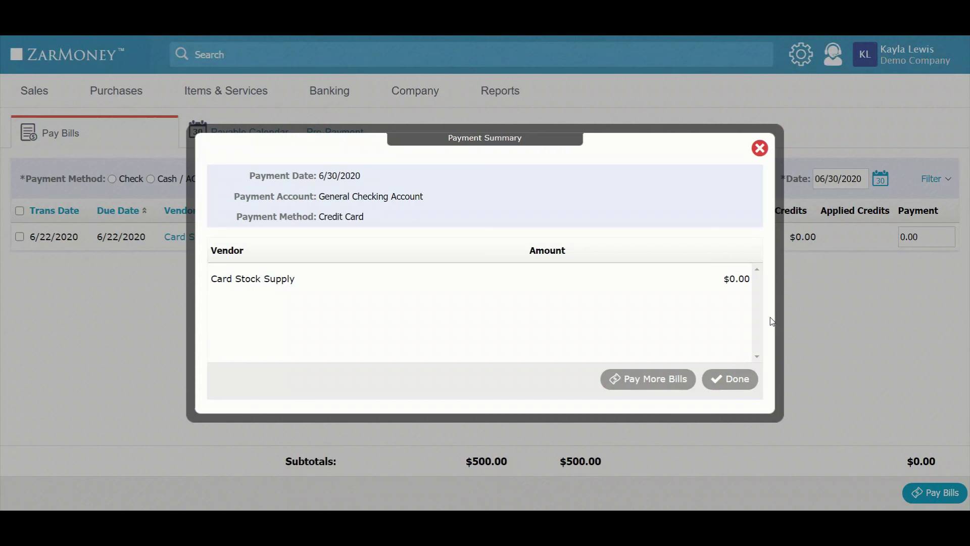
click(746, 382)
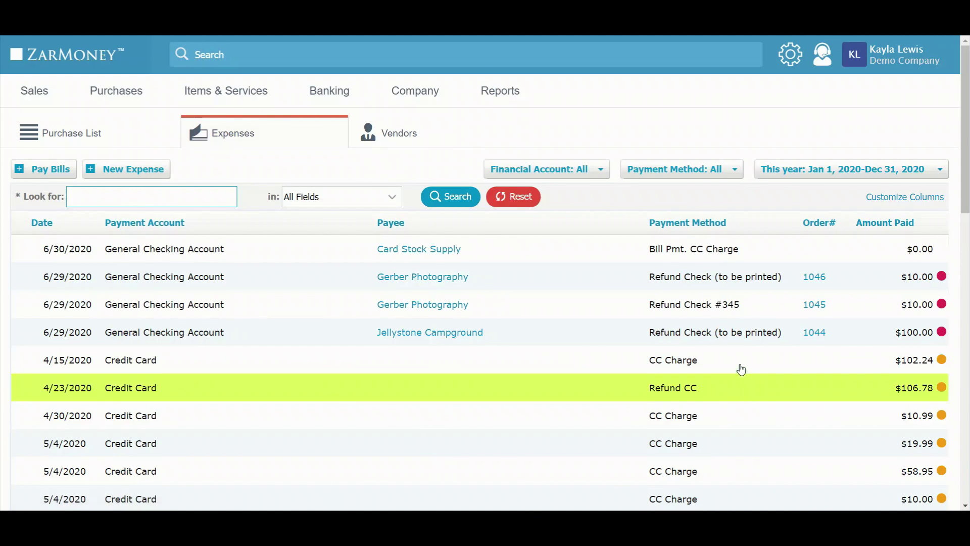
mouse_move(433, 101)
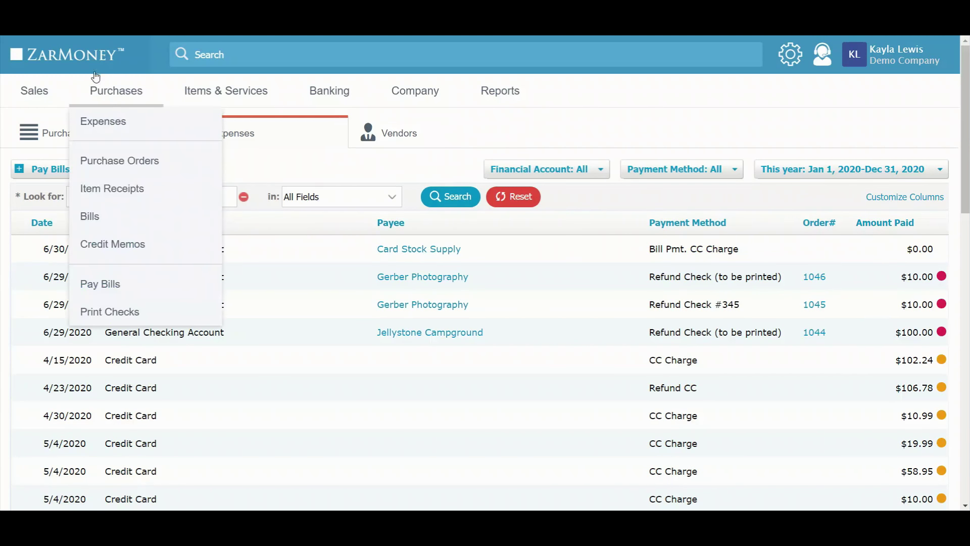
click(79, 62)
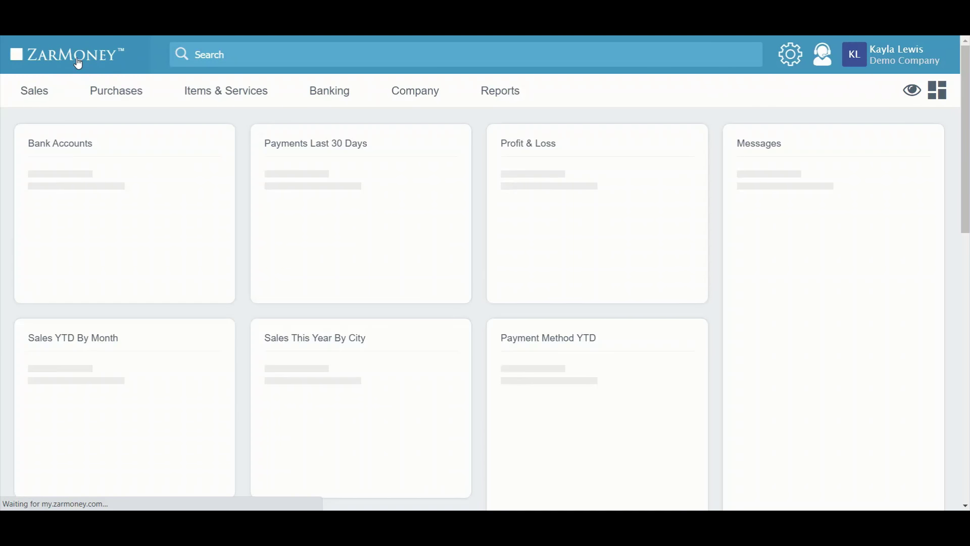